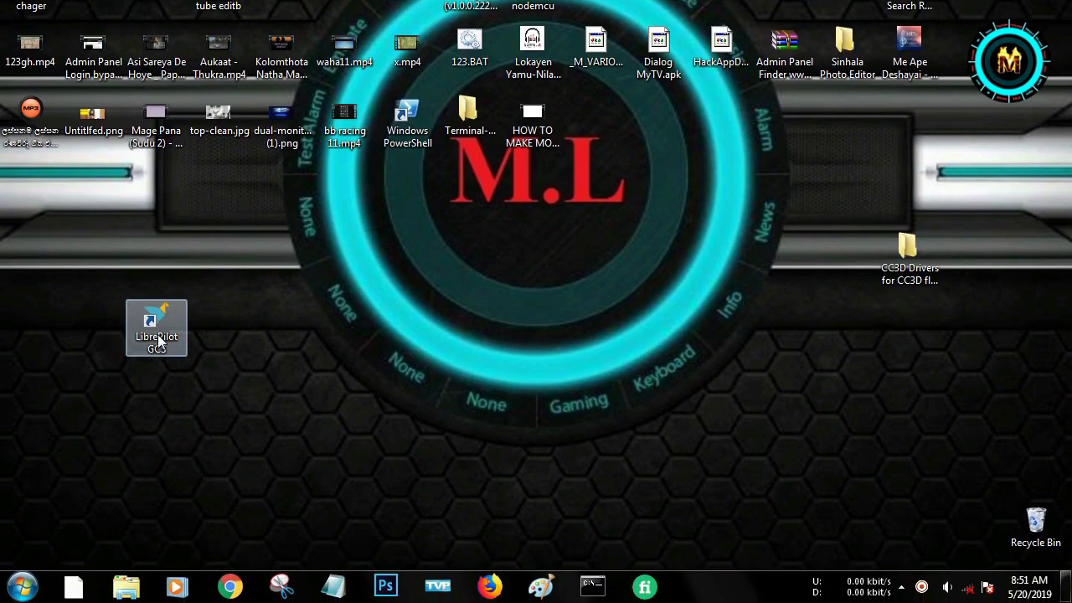
Step: Launch LibrePilot GCS 16.09 from its desktop shortcut to reach the Welcome page
double_click(158, 333)
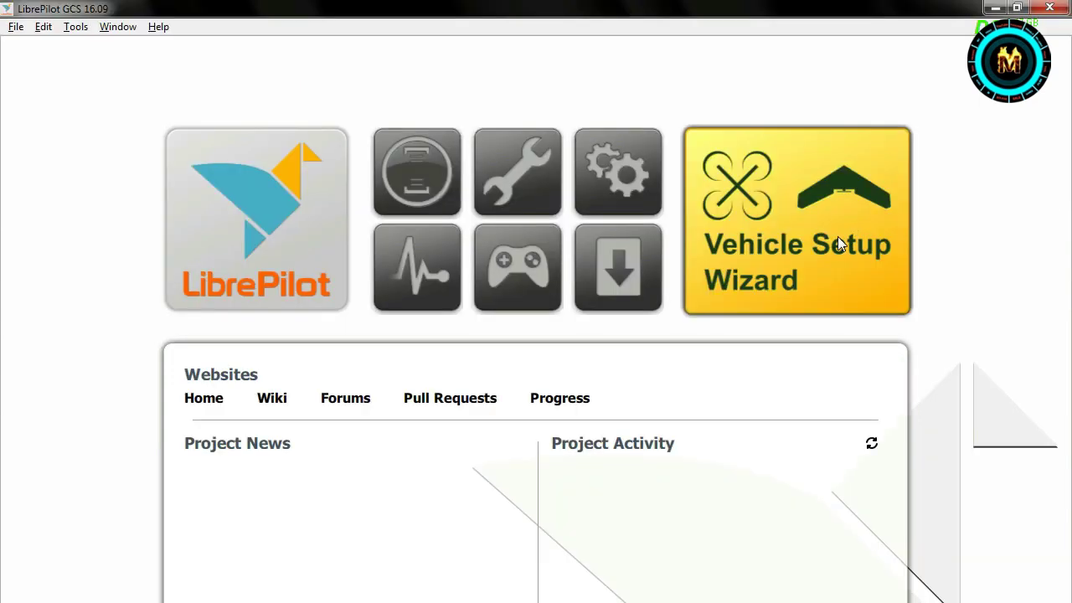
Step: Run the Vehicle Setup Wizard's firmware upgrade, which times out waiting for the board
click(823, 227)
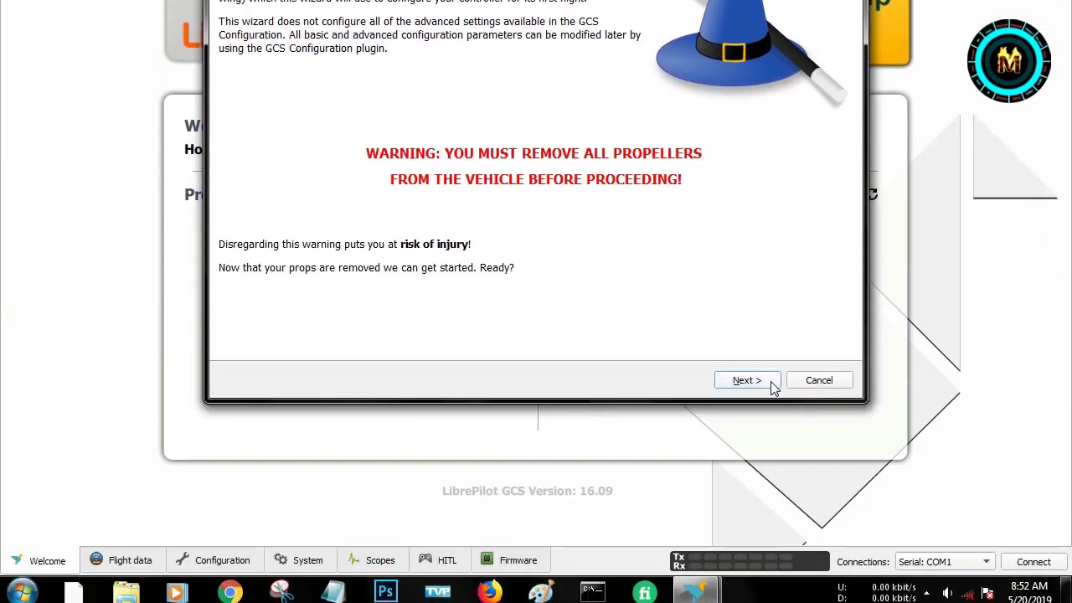
click(745, 376)
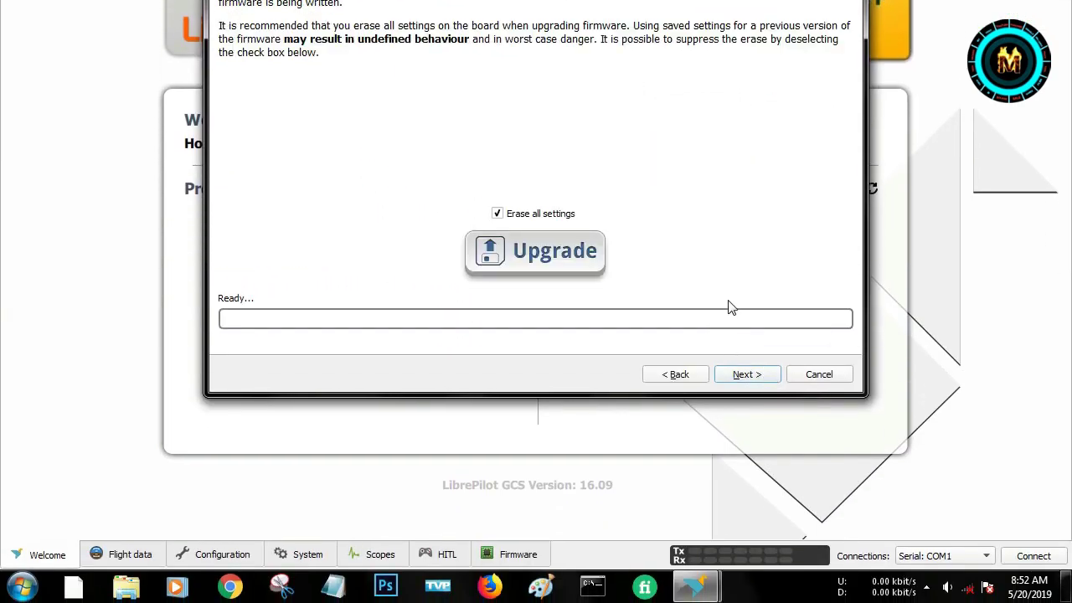
click(540, 256)
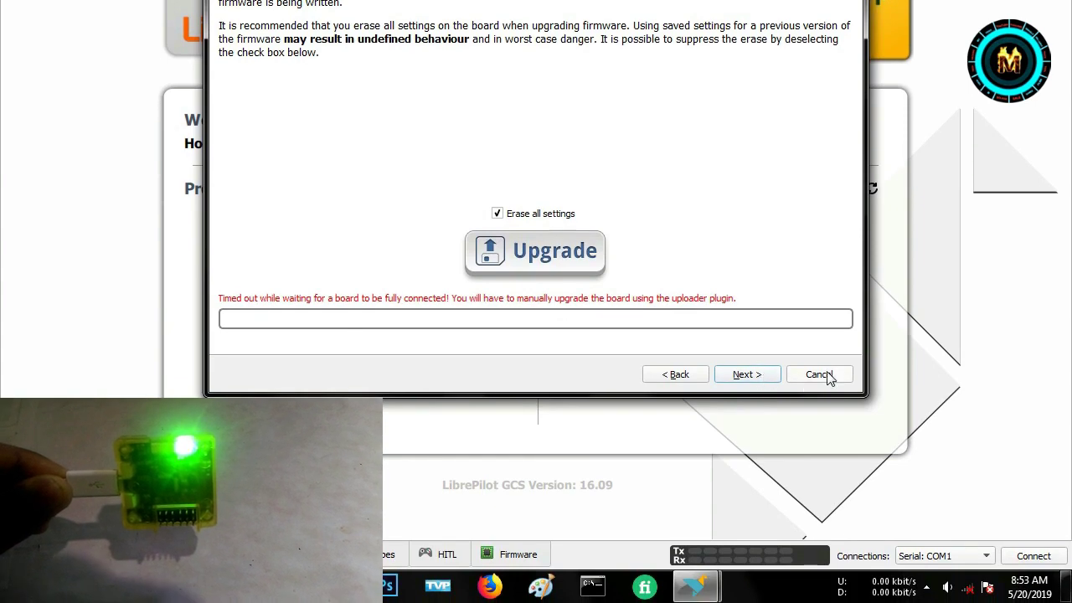
Step: Connect the board on Serial COM1, cancel the wizard, and switch to the Flight data view
click(777, 378)
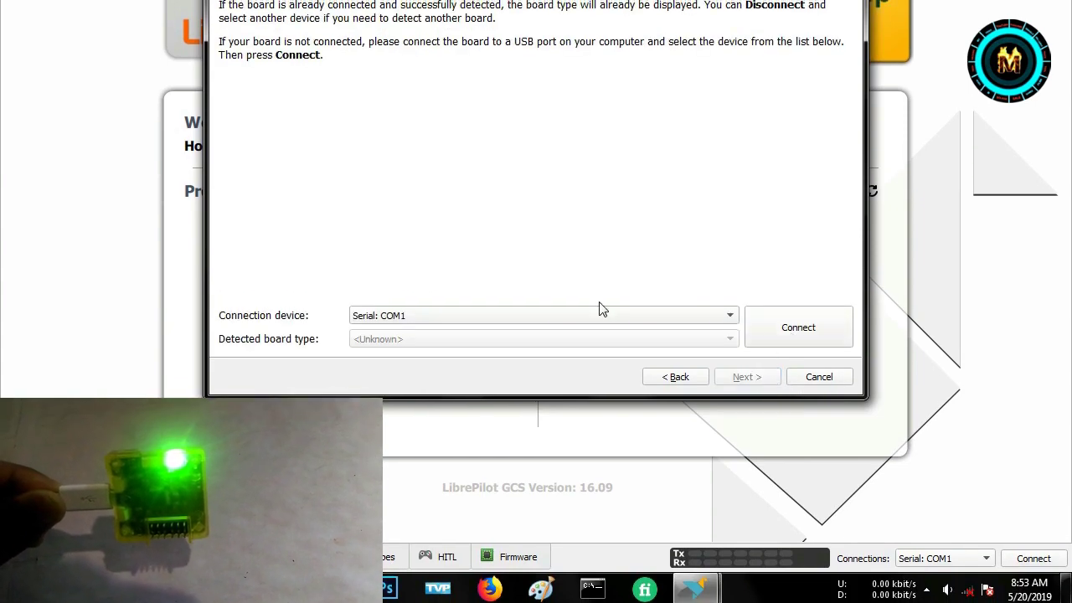
click(774, 342)
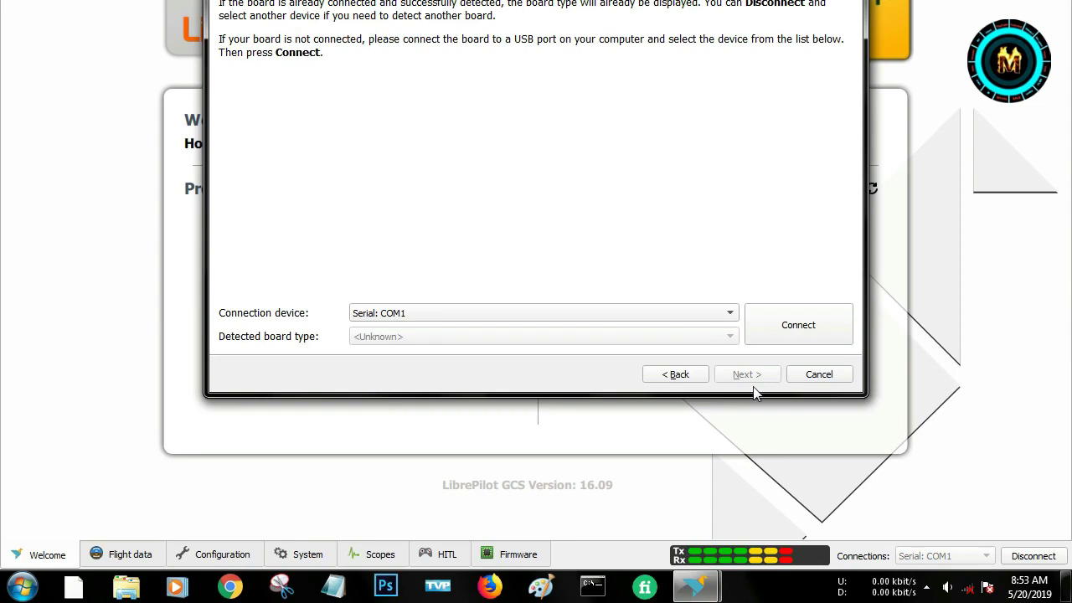
click(819, 377)
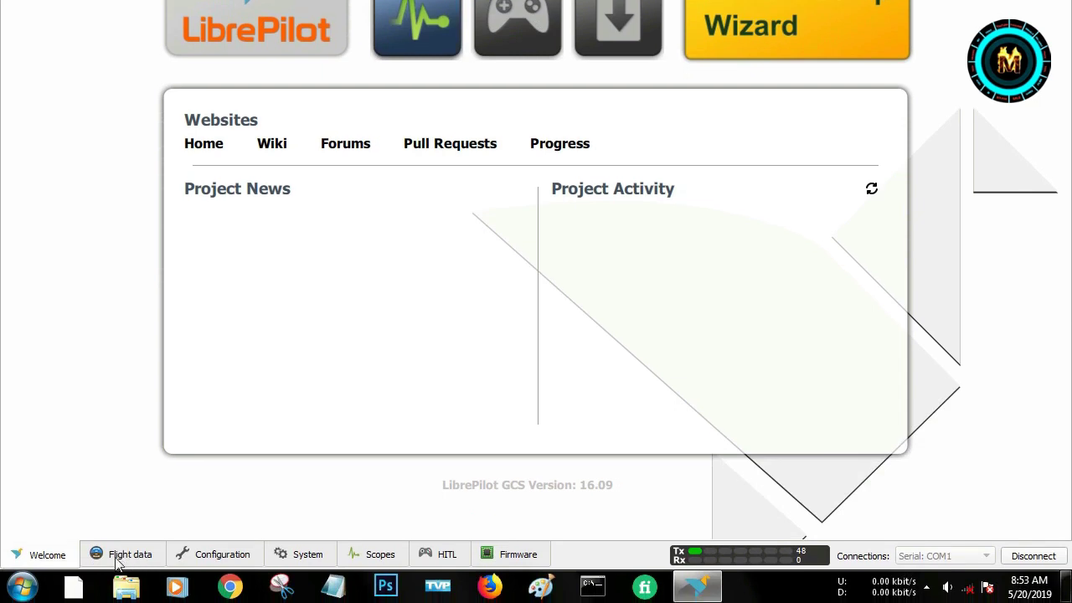
click(130, 550)
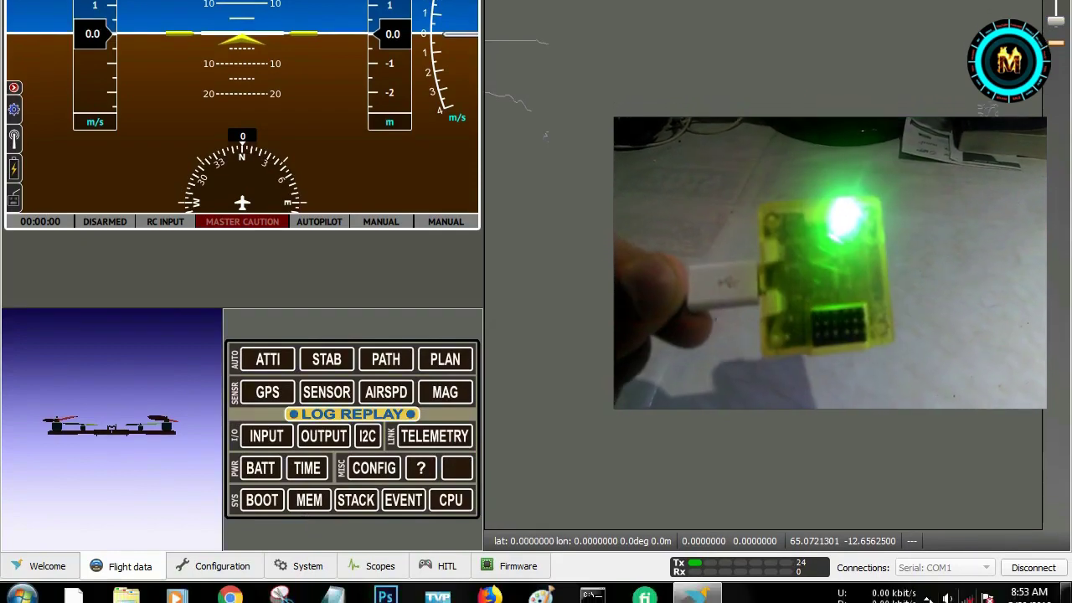
click(926, 586)
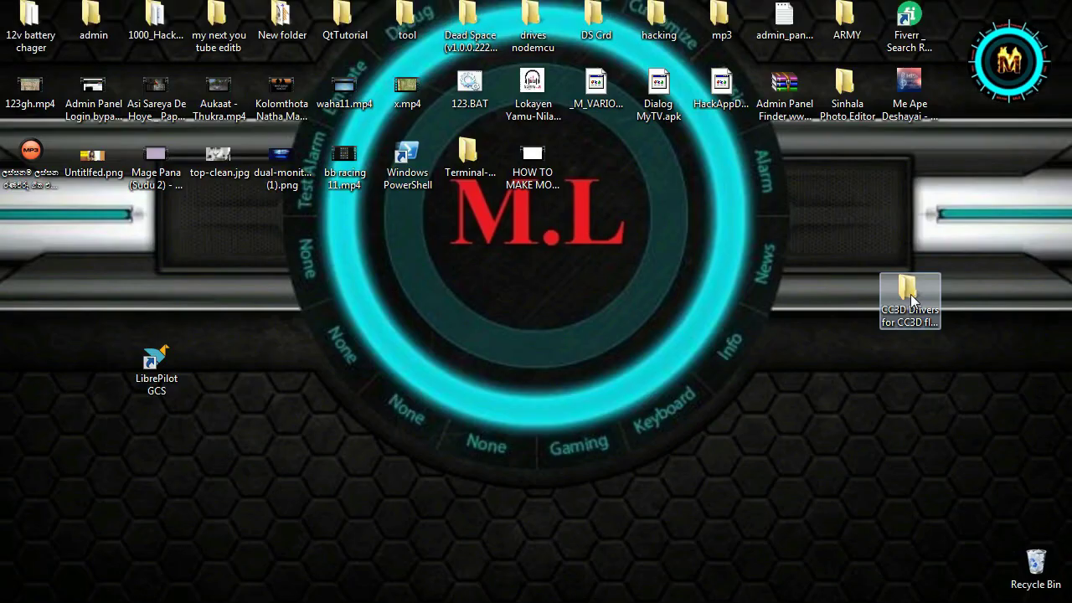
double_click(895, 298)
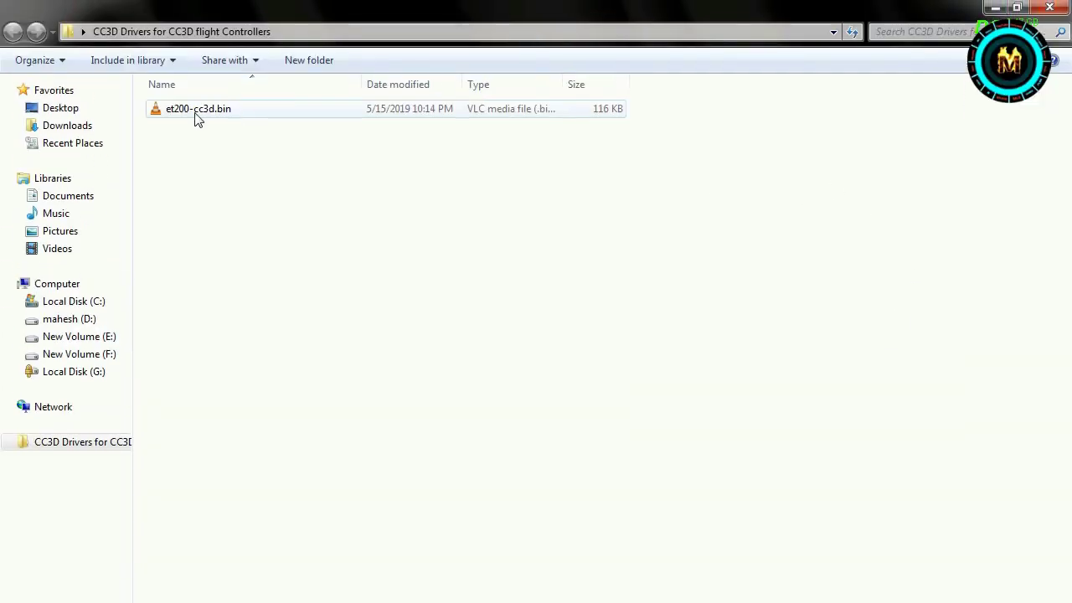
click(228, 115)
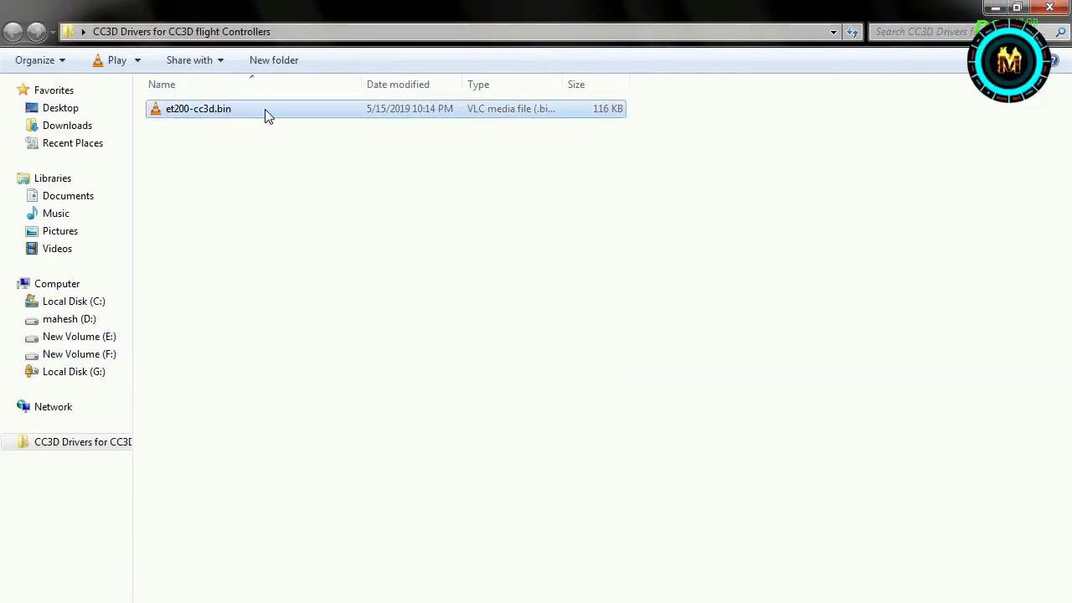
right_click(188, 118)
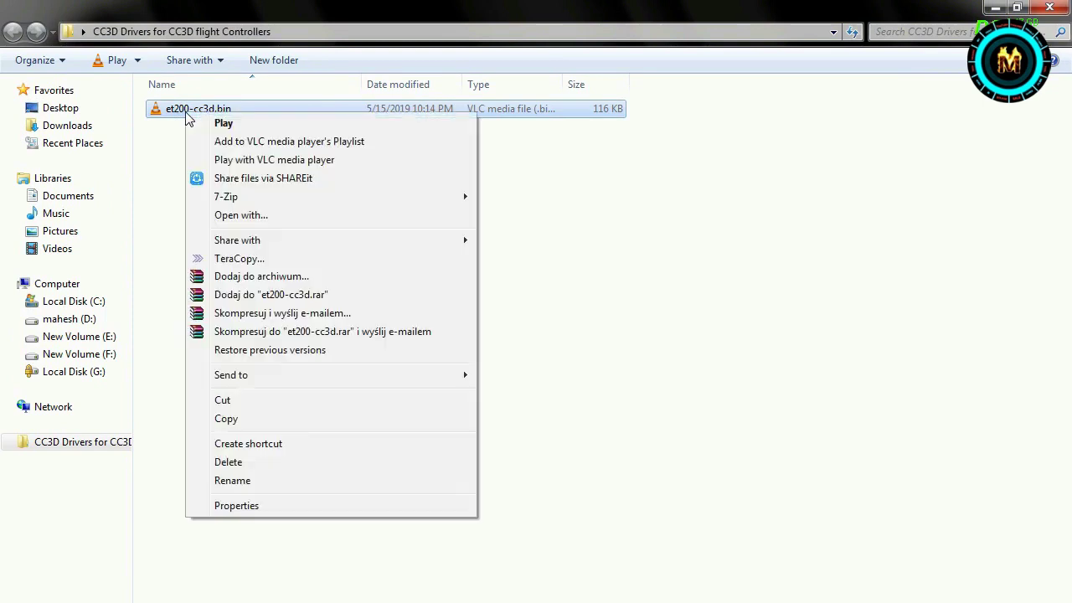
click(605, 108)
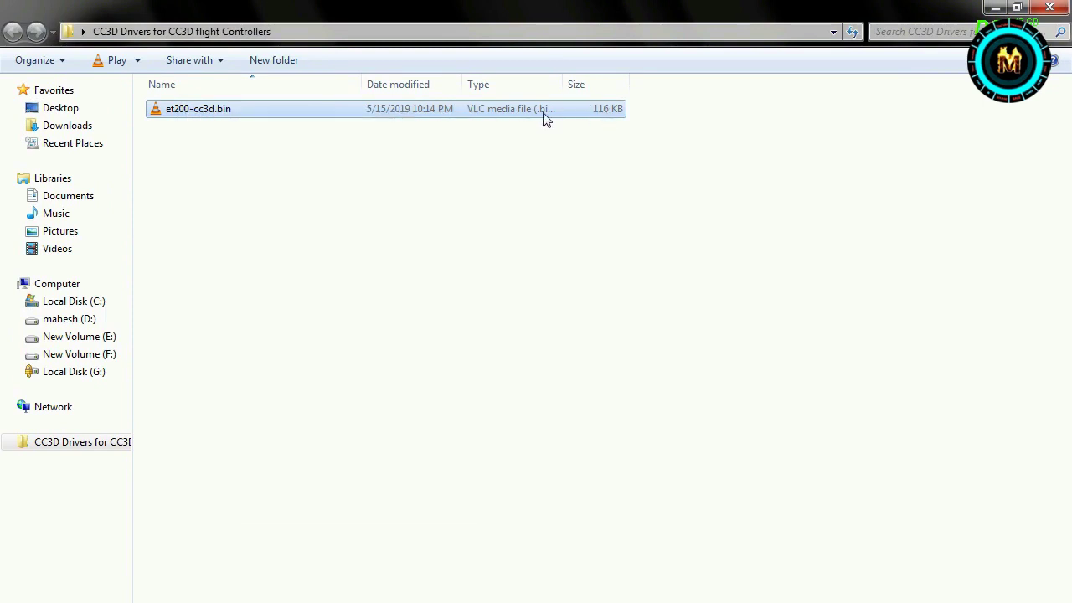
click(1052, 8)
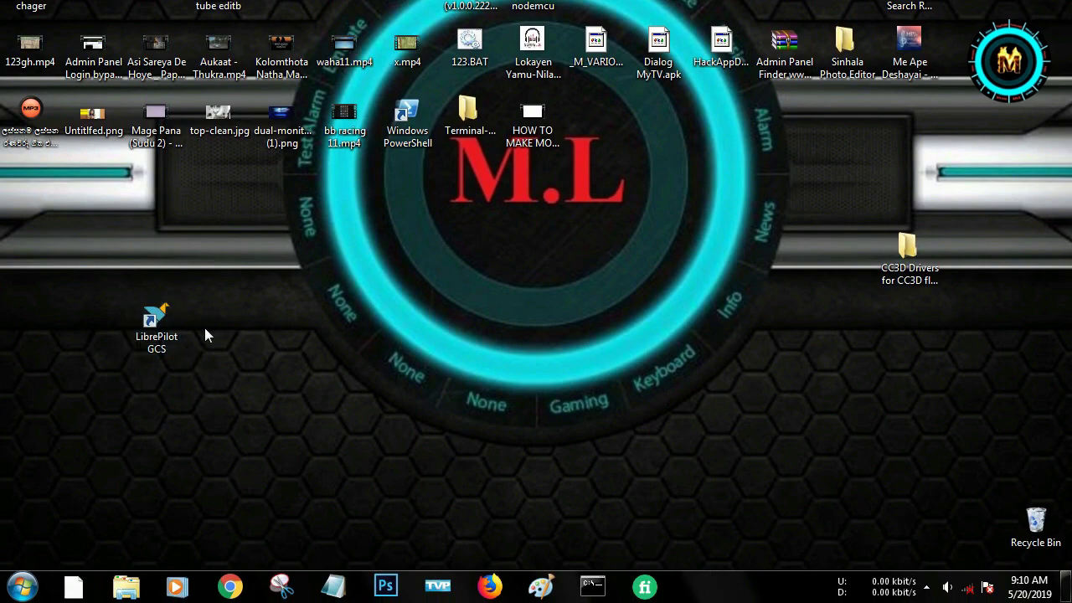
Step: Relaunch GCS, go to the Firmware page and rescue the board so CopterControl is detected
double_click(165, 326)
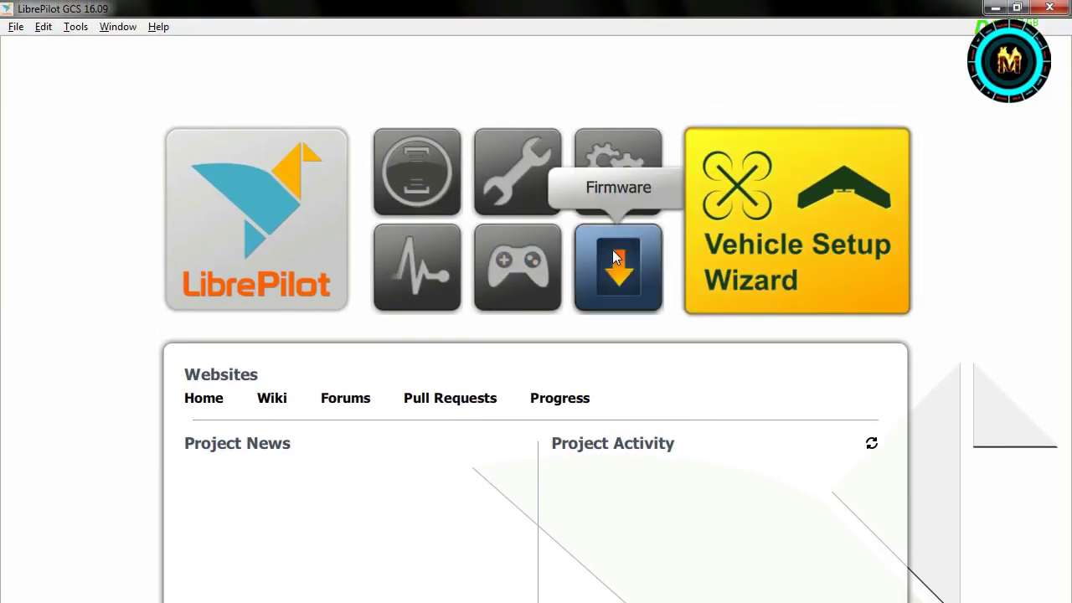
click(612, 255)
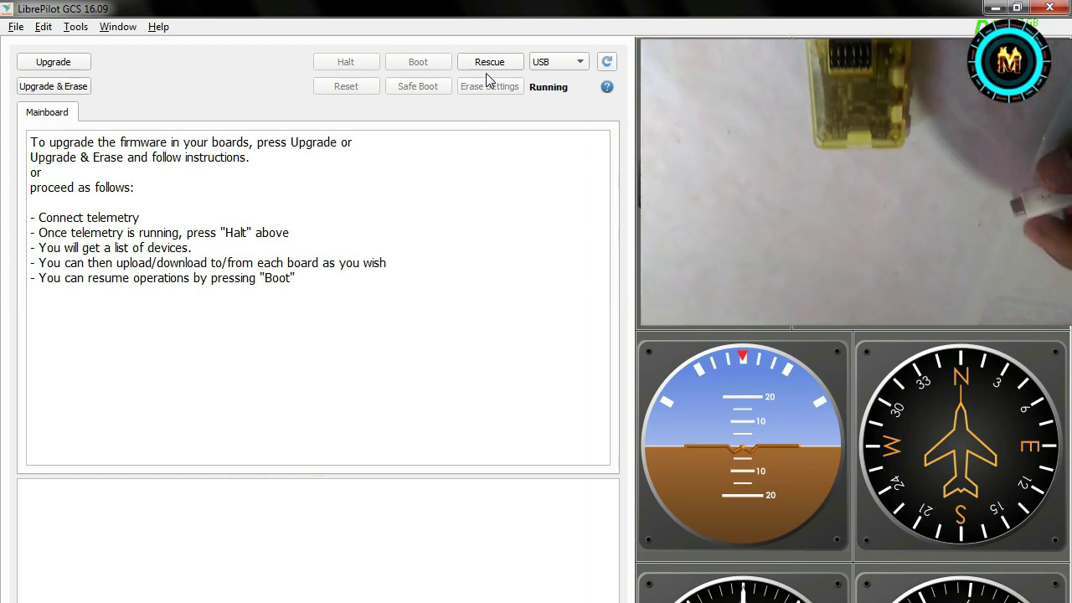
click(488, 64)
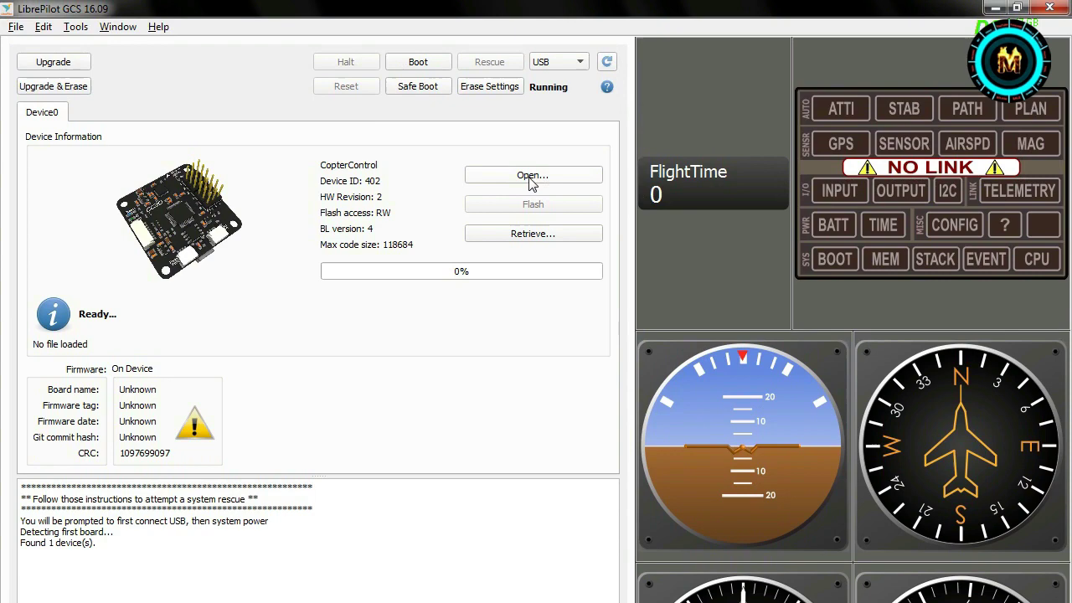
Step: Load et200-cc3d.bin from Desktop > CC3D Drivers for CC3D flight Controllers as the firmware
click(530, 176)
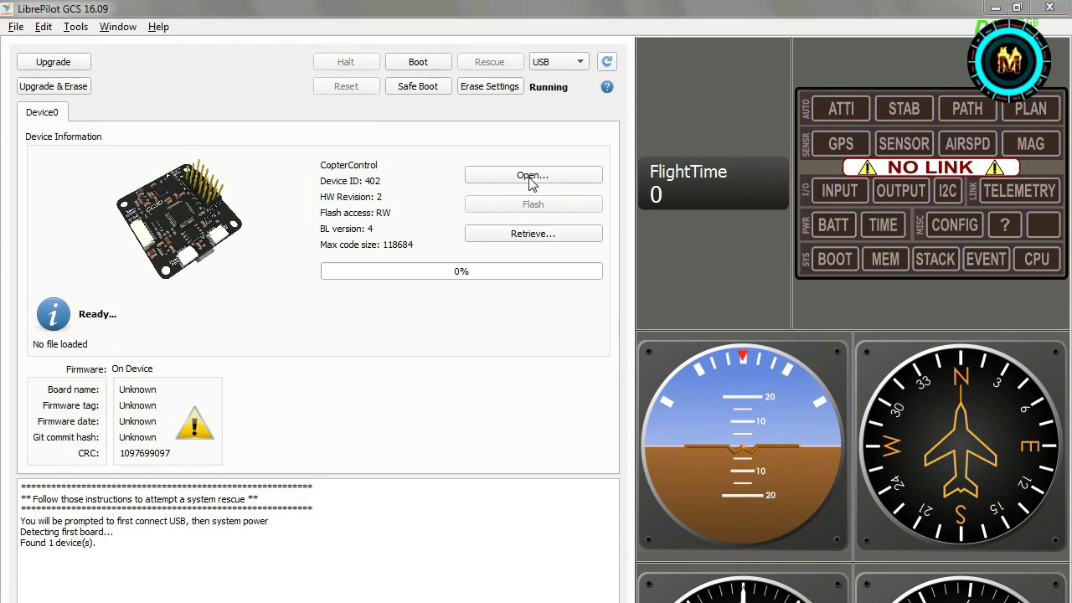
drag(513, 182, 509, 146)
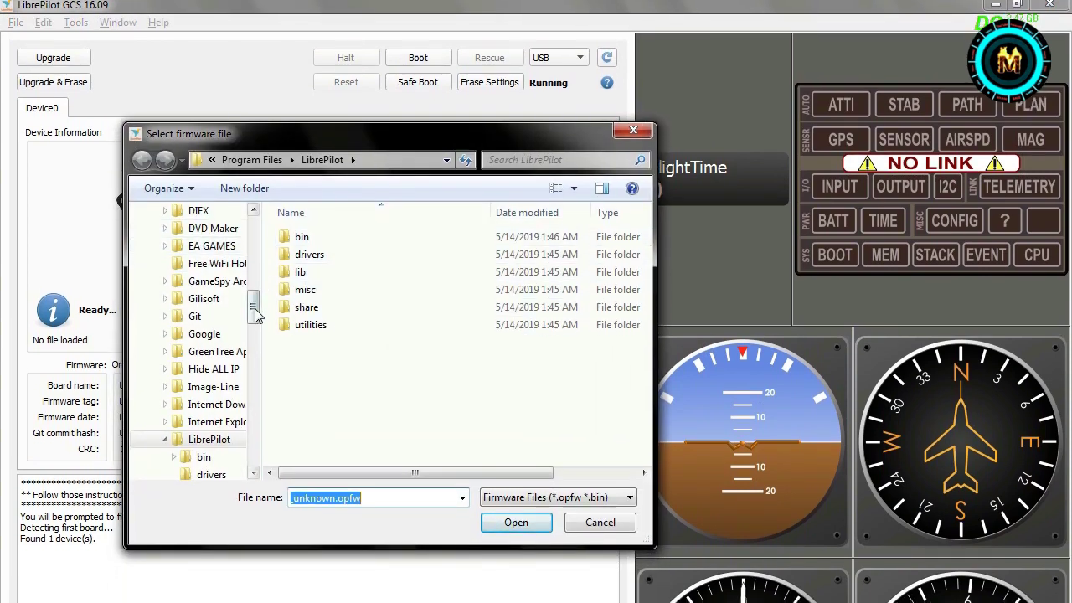
drag(254, 310, 254, 234)
click(191, 241)
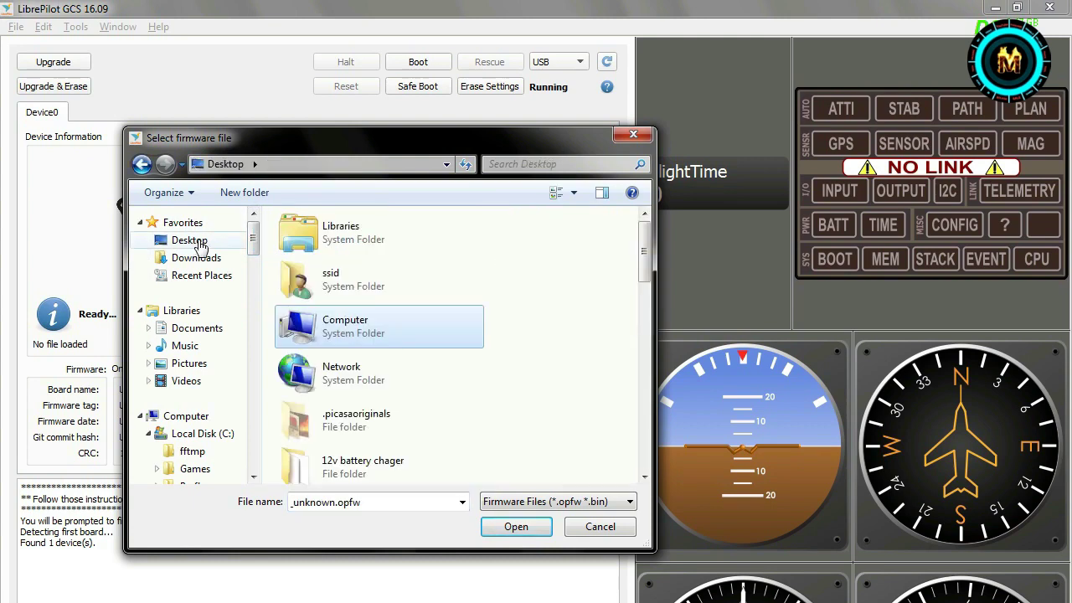
drag(522, 149, 531, 134)
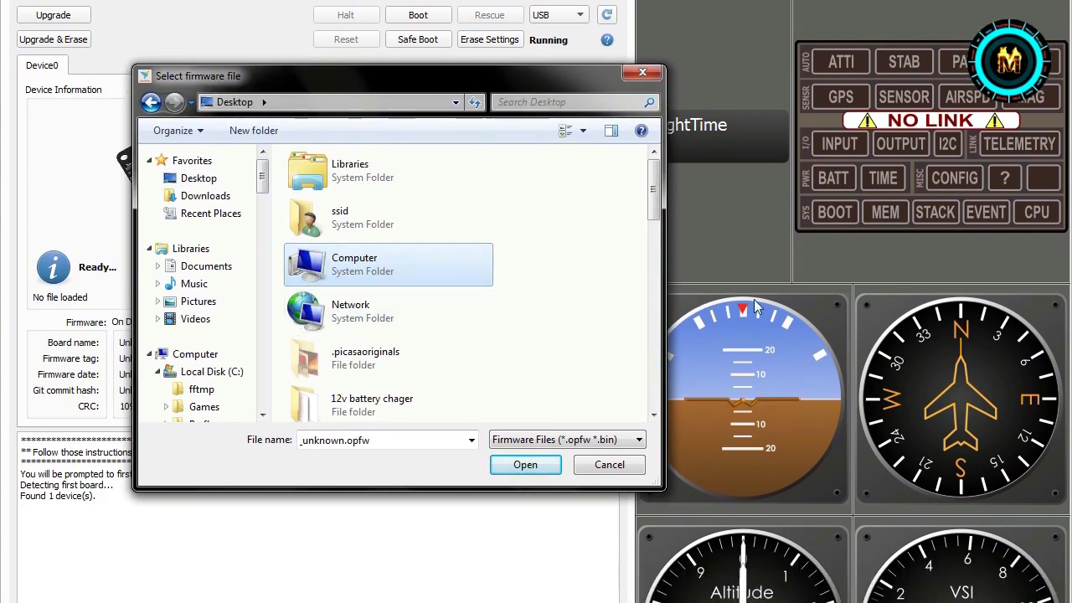
scroll(648, 253, down, 1)
scroll(652, 289, down, 5)
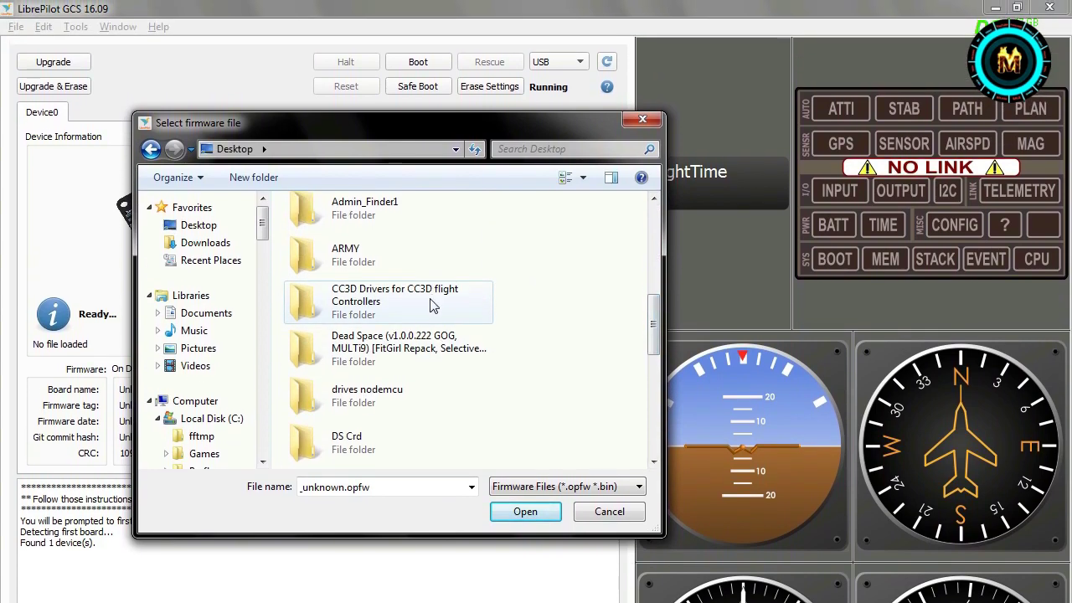
double_click(408, 307)
click(360, 230)
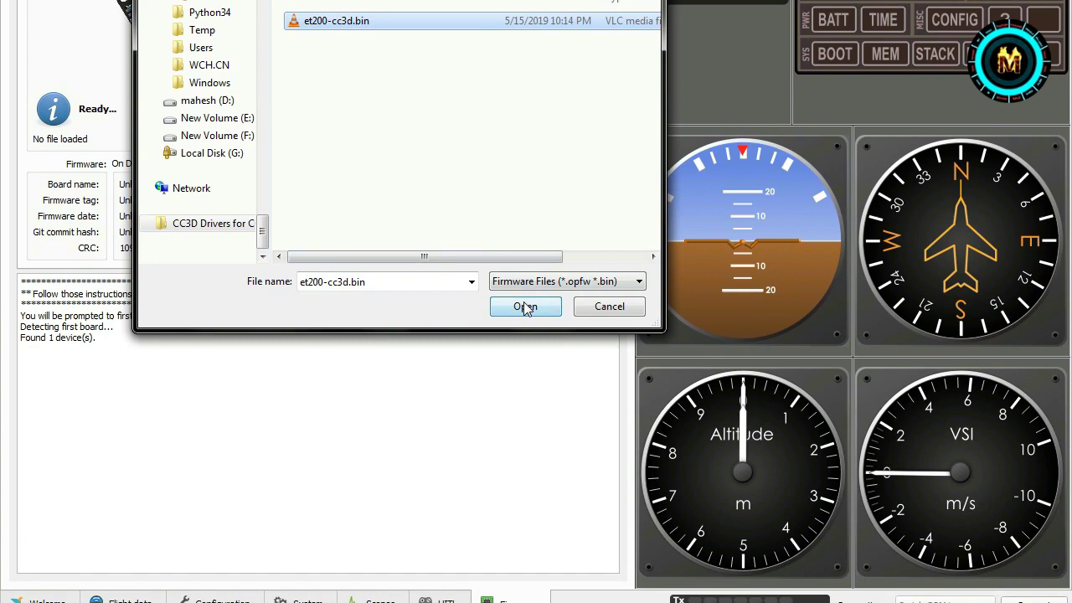
click(525, 511)
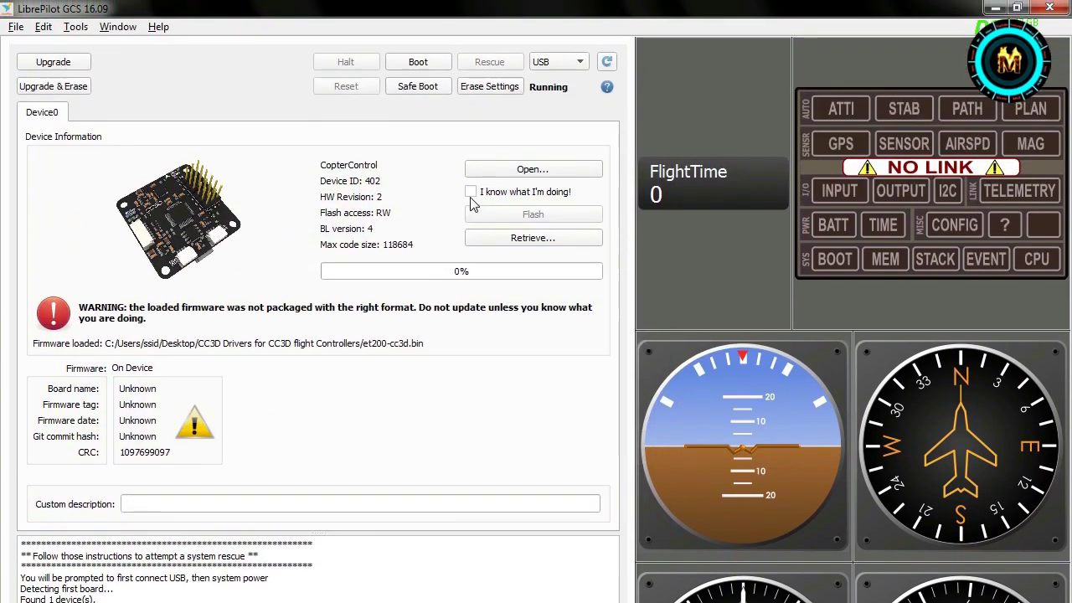
Step: Confirm "I know what I'm doing!" and flash et200-cc3d.bin to the board until 100%
click(473, 194)
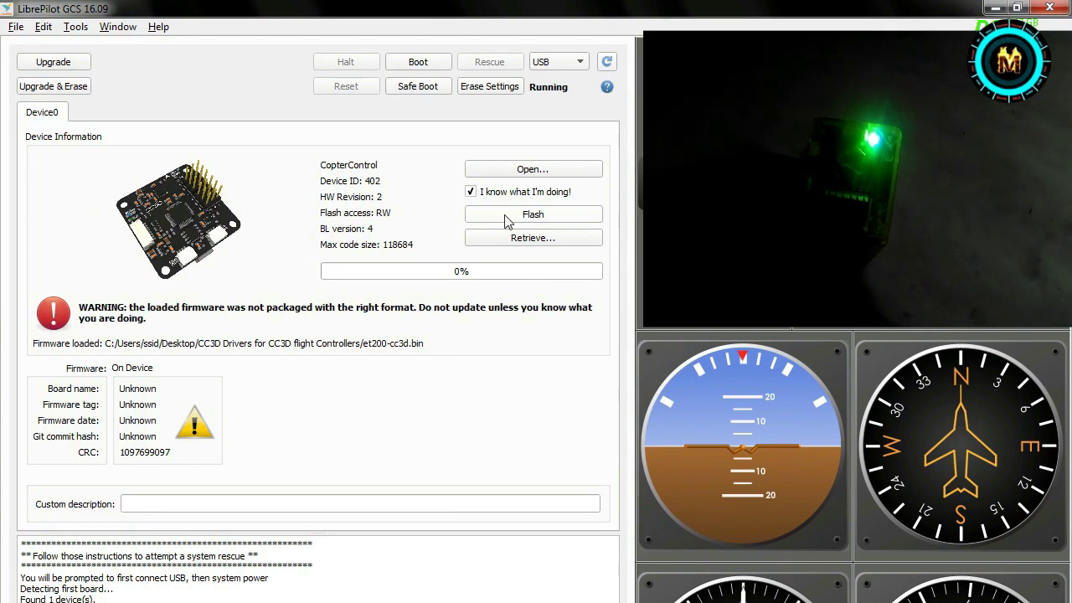
click(532, 216)
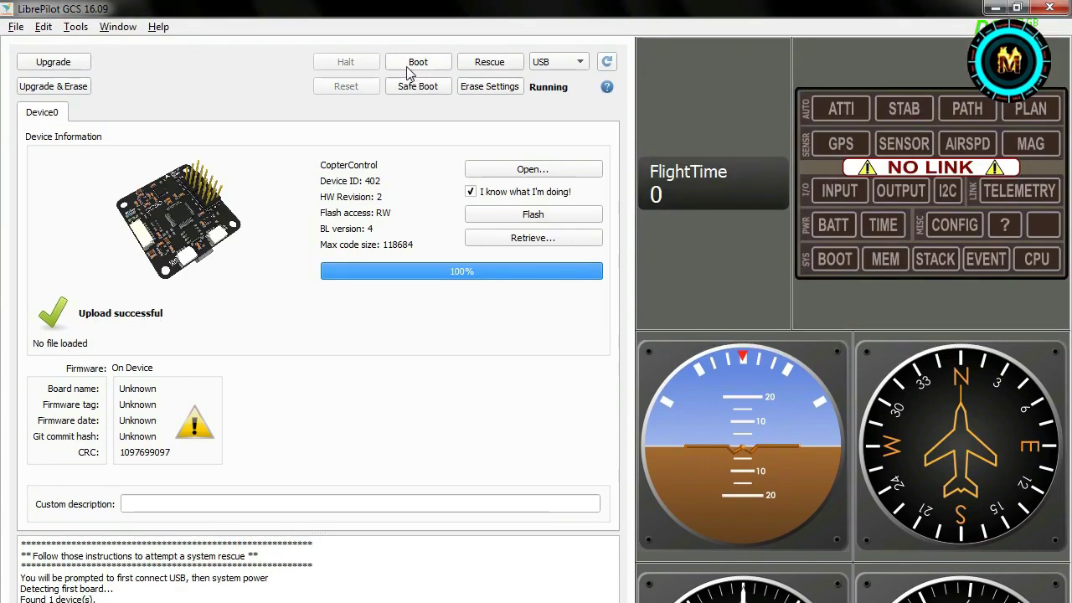
Step: Boot the board and view the Firmware Version Mismatch details (GCS 16.09 vs firmware -)
click(418, 64)
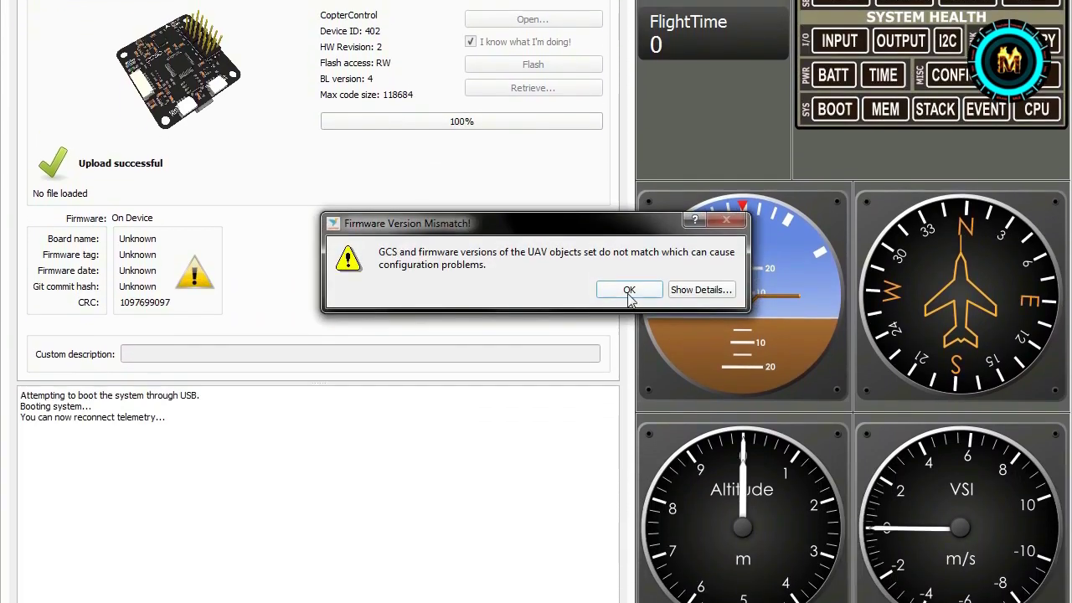
click(699, 302)
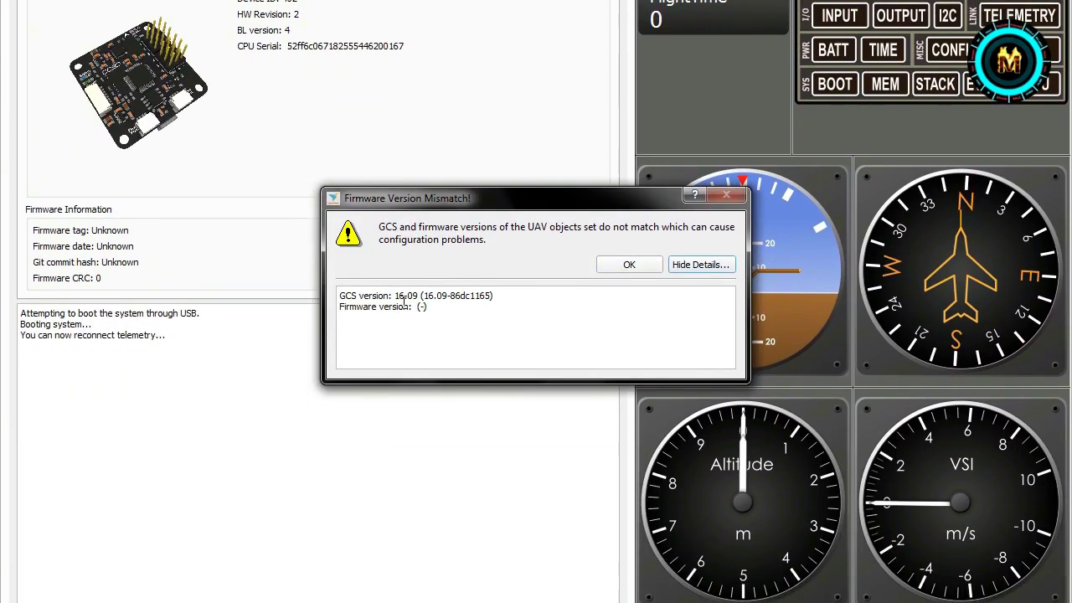
Step: Dismiss the mismatch warning and start a firmware upgrade, putting the board into bootloader mode
click(629, 286)
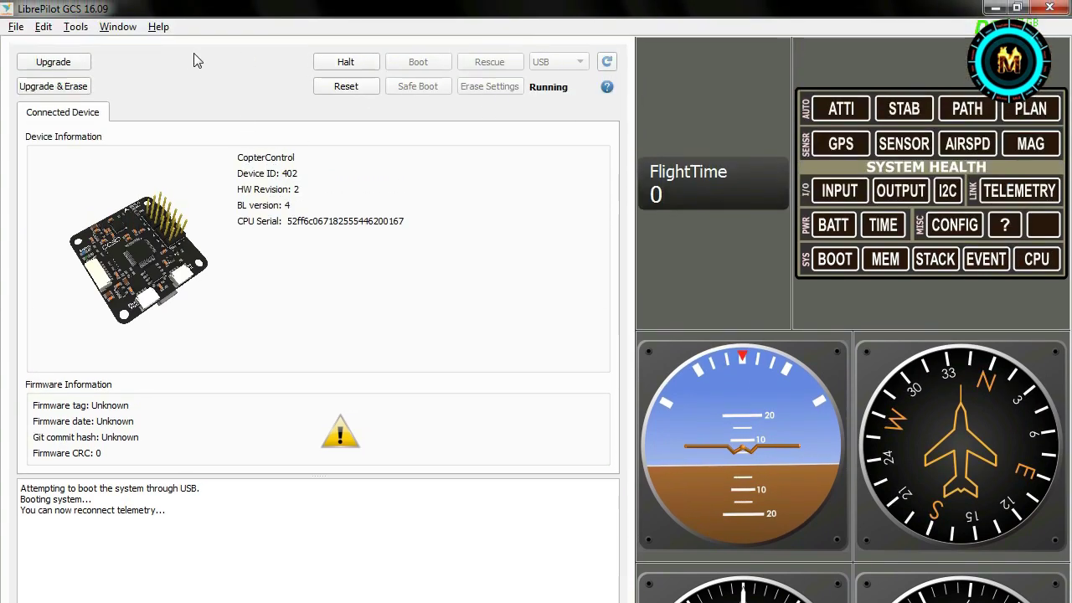
click(62, 67)
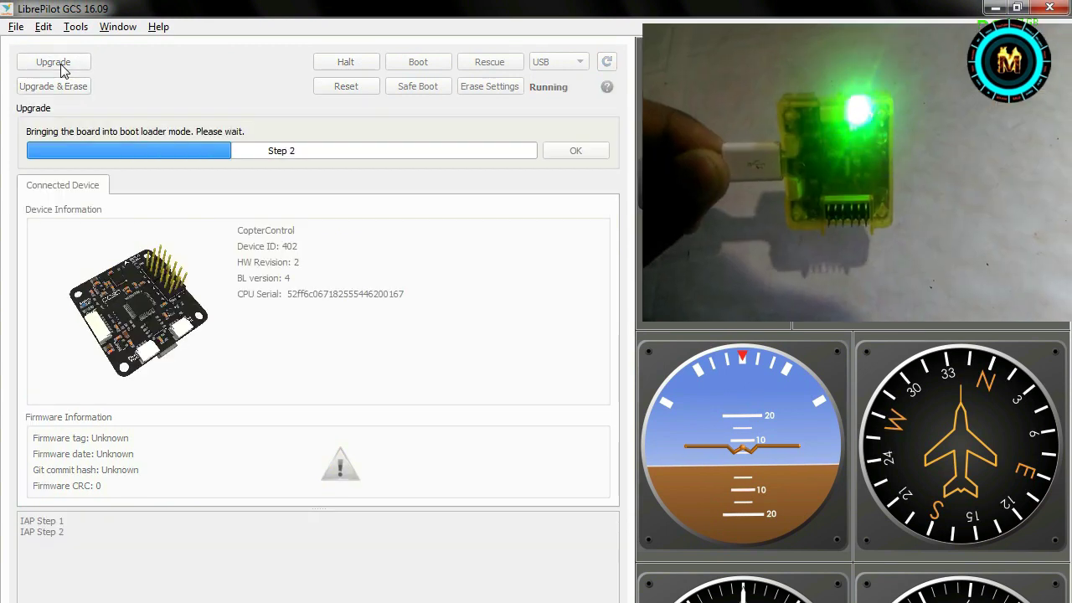